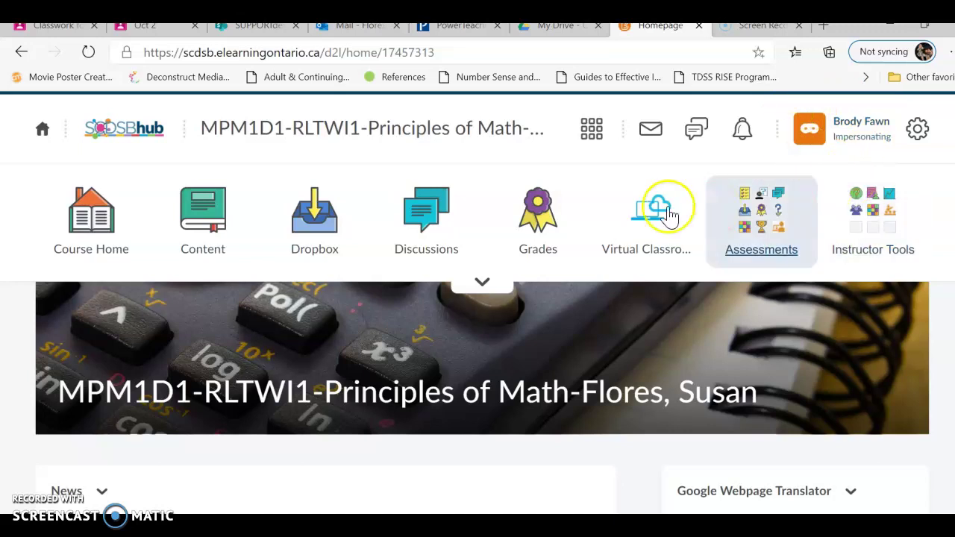
click(101, 220)
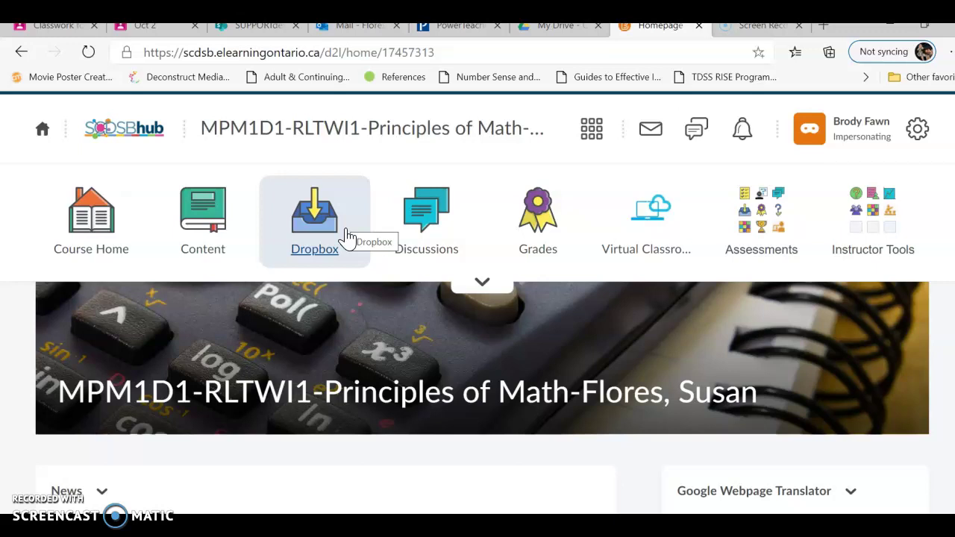
click(433, 233)
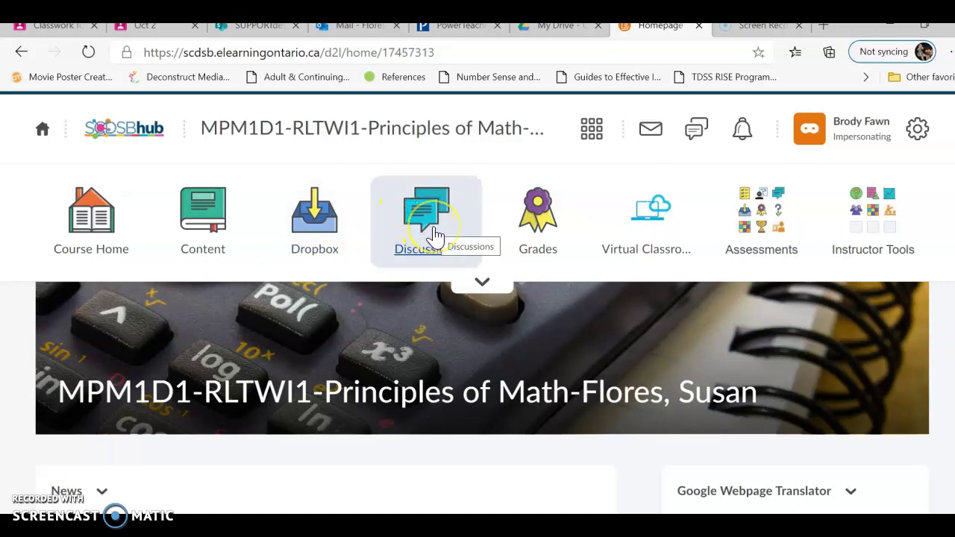
click(388, 241)
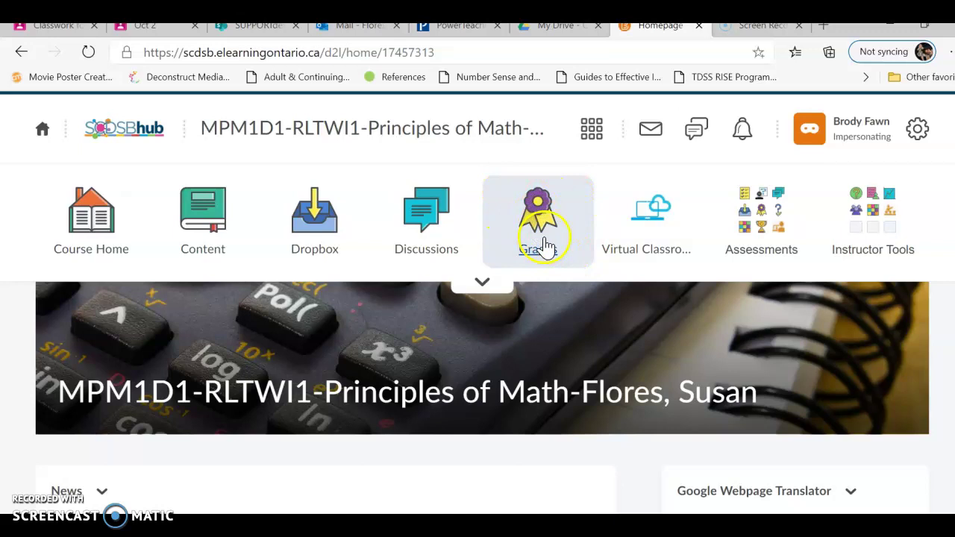
- Open the course content and expand Unit 1: Recap and Number Sense
click(207, 236)
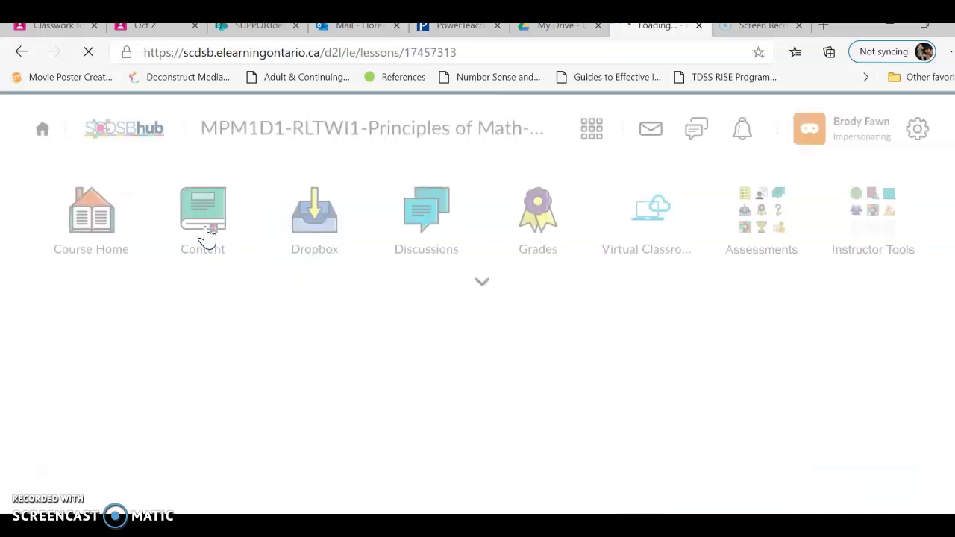
drag(266, 348, 265, 403)
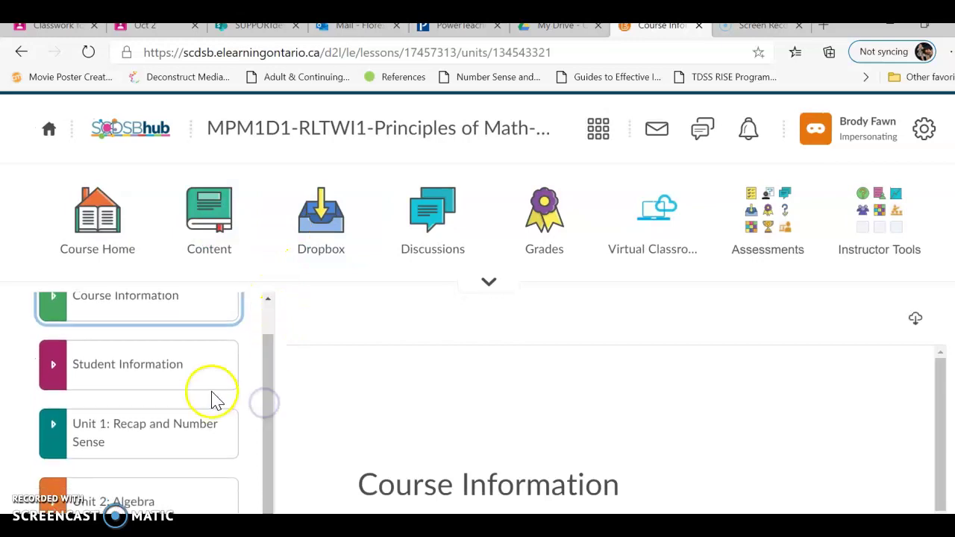
click(168, 454)
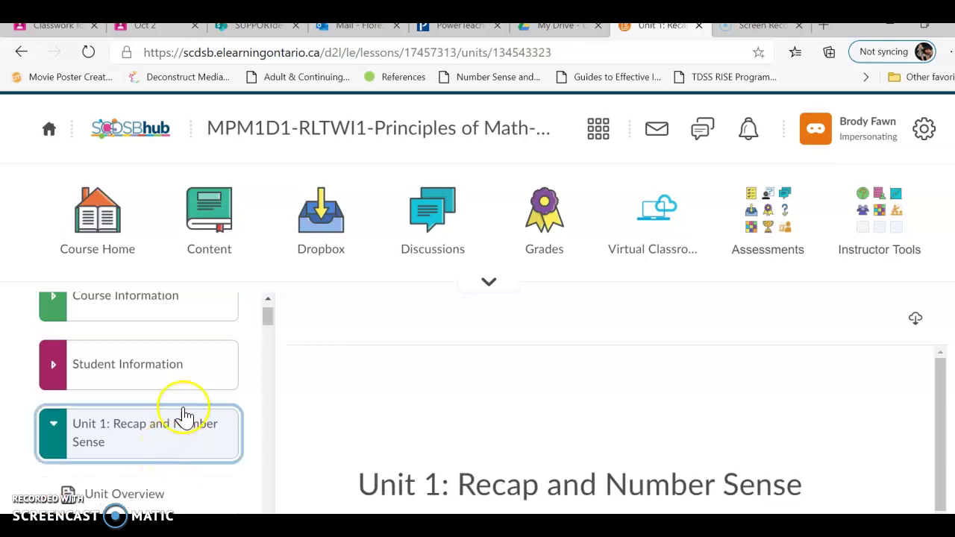
- Open the first Content page listed under the A1: R U Ready? activity in Unit 1
drag(268, 321, 268, 338)
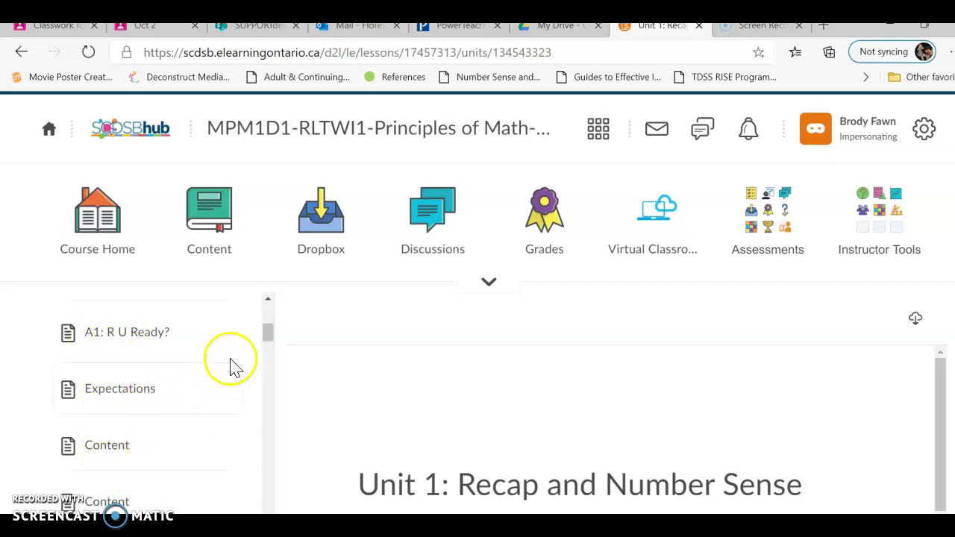
drag(274, 339, 275, 343)
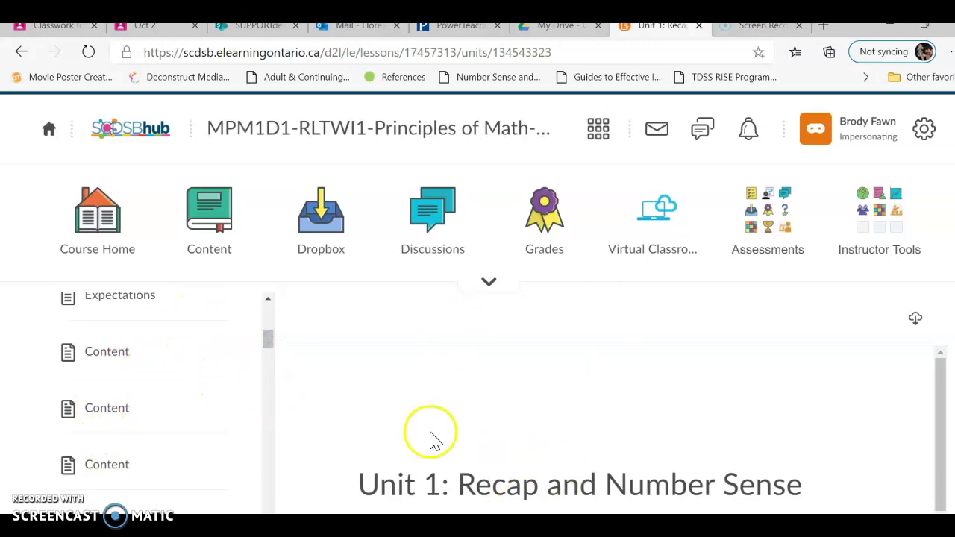
click(168, 370)
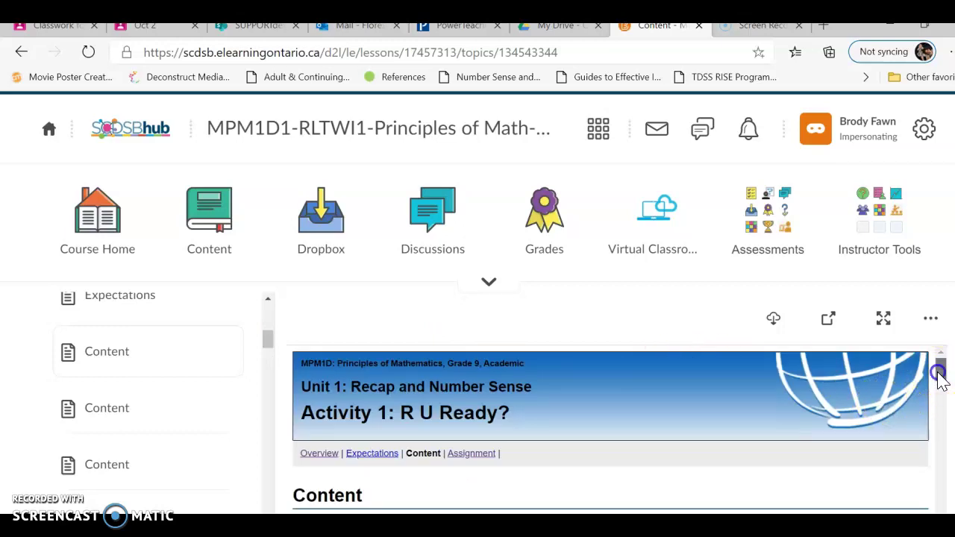
- Look through the first R U Ready? content page to its Answers link and continue to the following page
drag(940, 379, 940, 498)
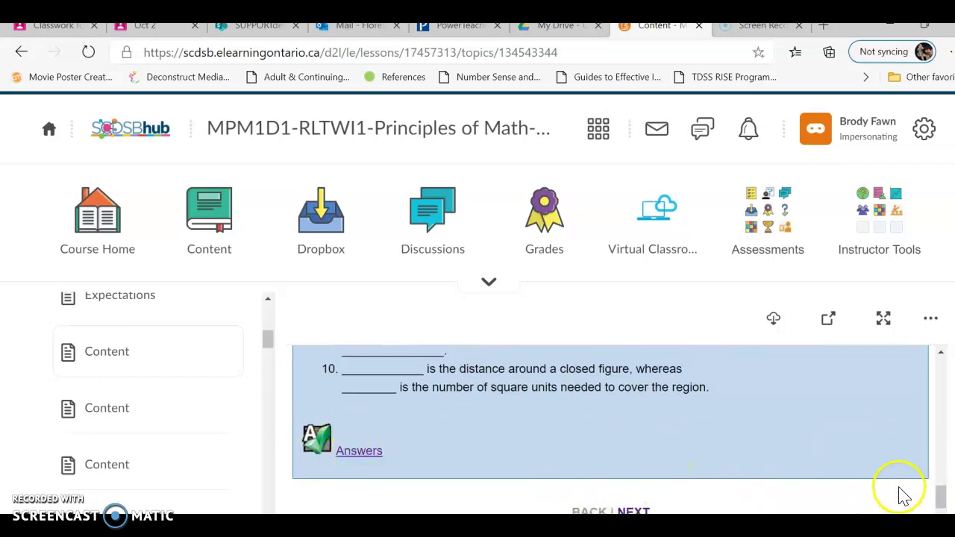
scroll(944, 499, down, 2)
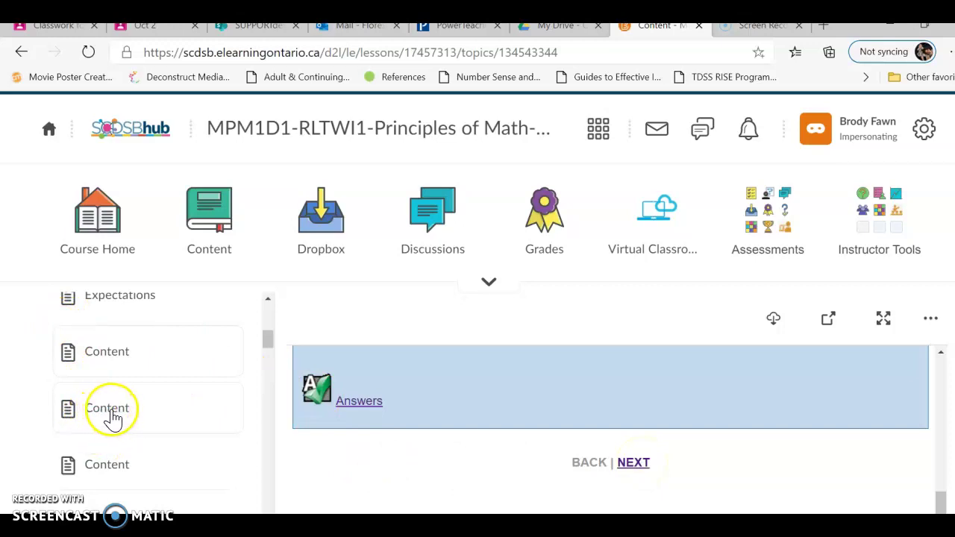
click(633, 462)
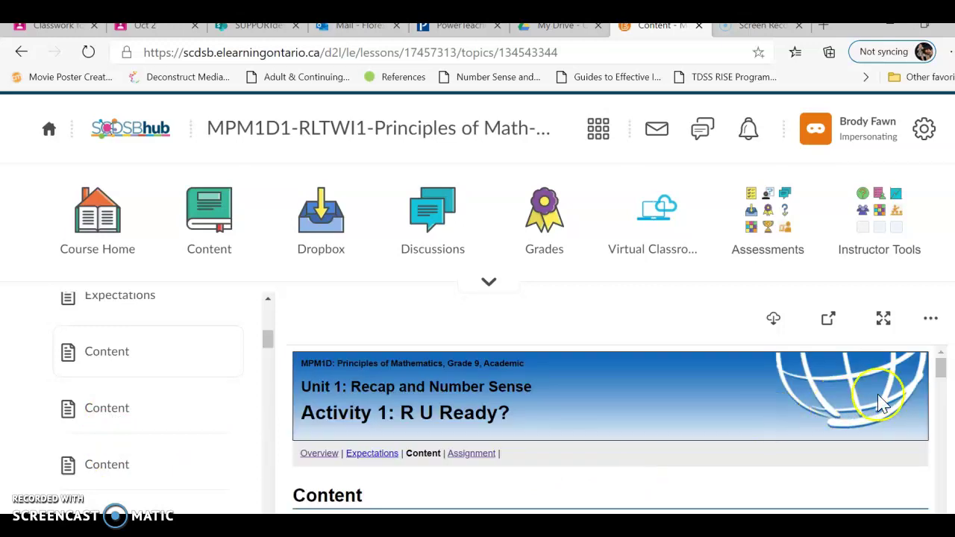
- Look over the "Make sense of these numbers!" exercises and continue to the page with The World of Numbers presentation
drag(940, 366, 942, 400)
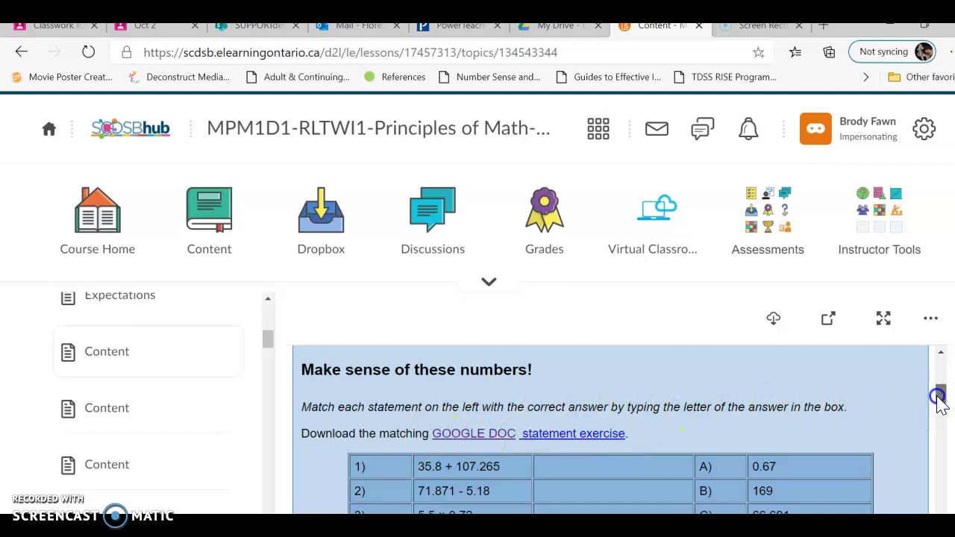
scroll(940, 403, down, 1)
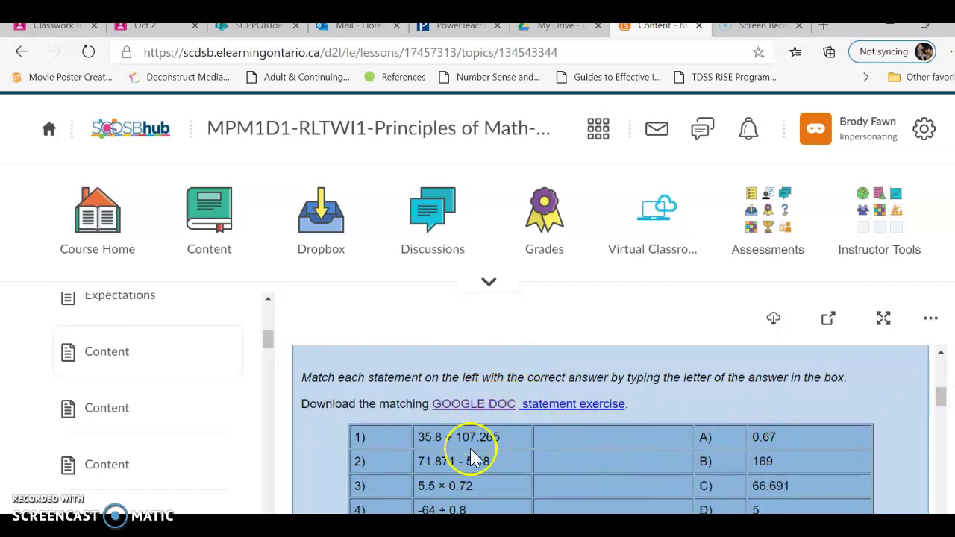
drag(940, 397, 944, 505)
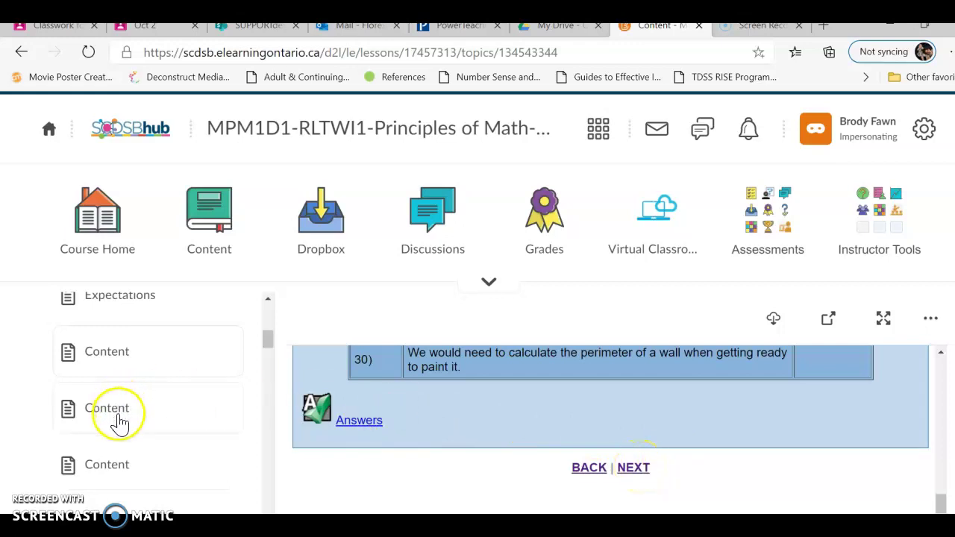
click(633, 471)
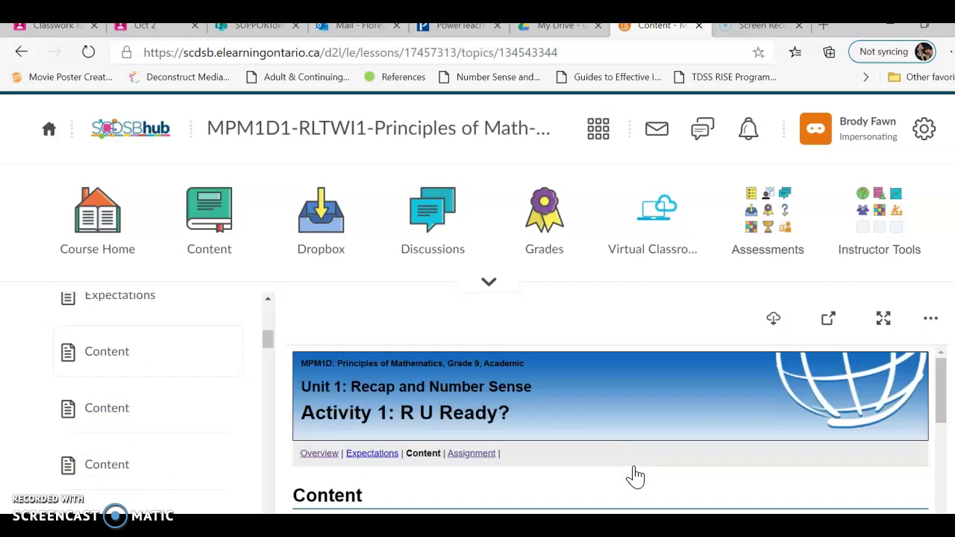
drag(942, 385, 943, 477)
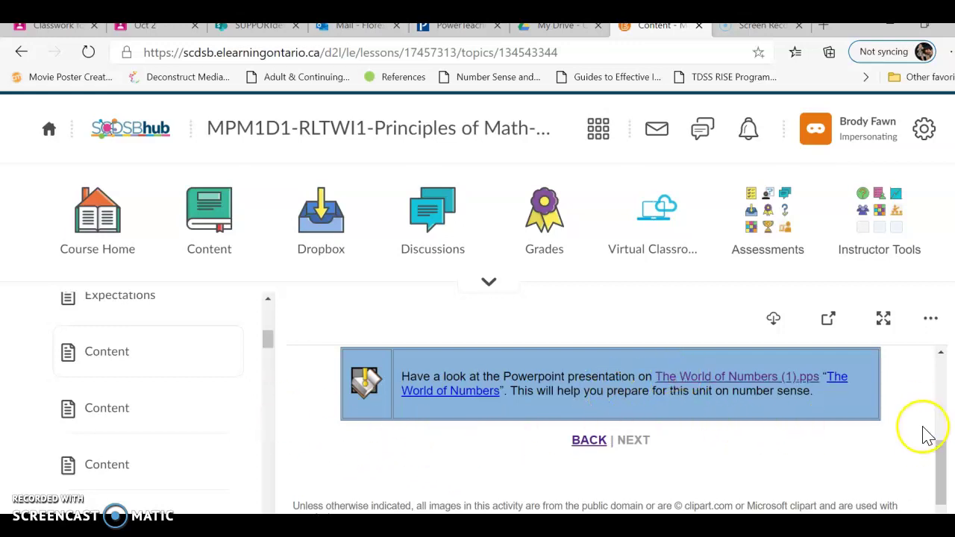
drag(946, 459, 945, 474)
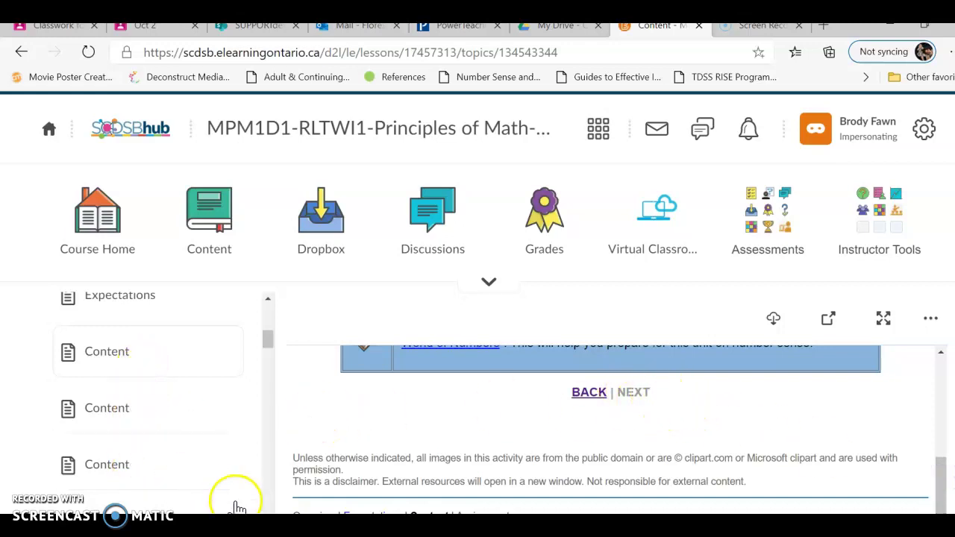
- Open the Assignment page of A3: Introducing Integers and read down to its discussion link
mouse_move(270, 349)
mouse_down()
mouse_move(271, 341)
mouse_move(273, 357)
mouse_up()
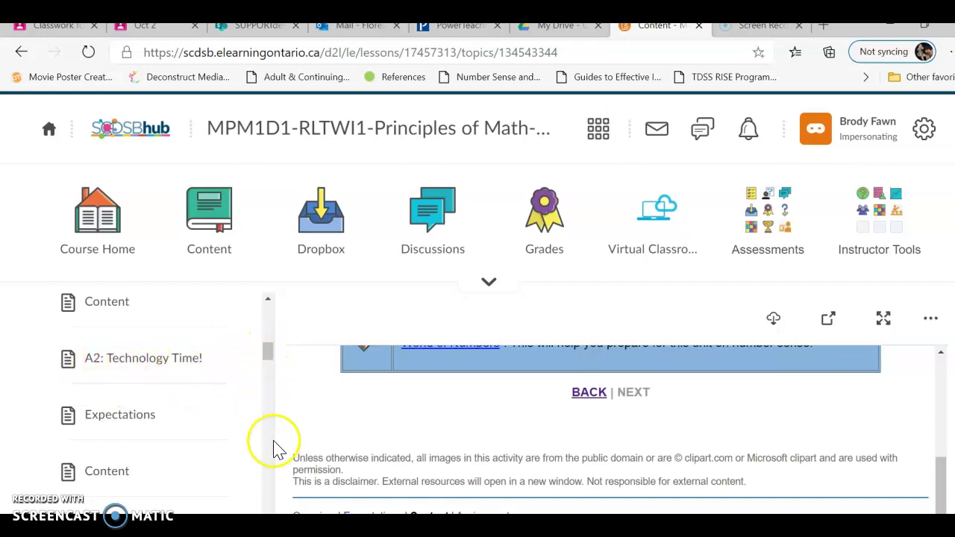
scroll(273, 498, down, 1)
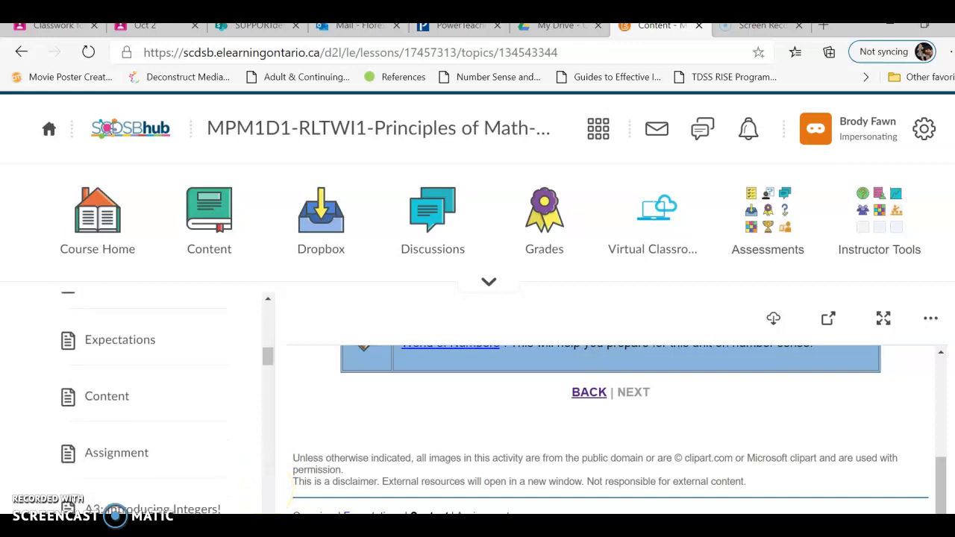
scroll(272, 498, down, 1)
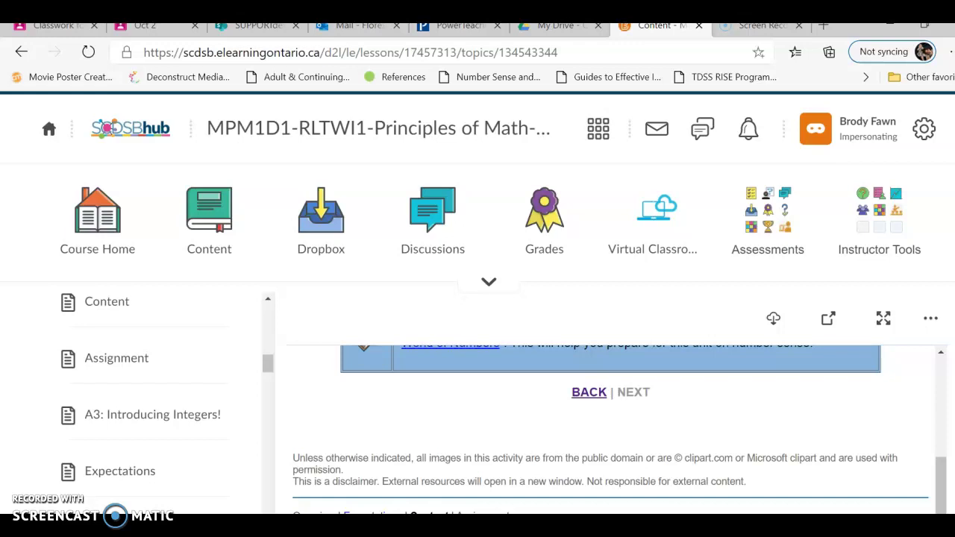
scroll(272, 499, up, 1)
scroll(272, 499, down, 1)
scroll(143, 403, up, 1)
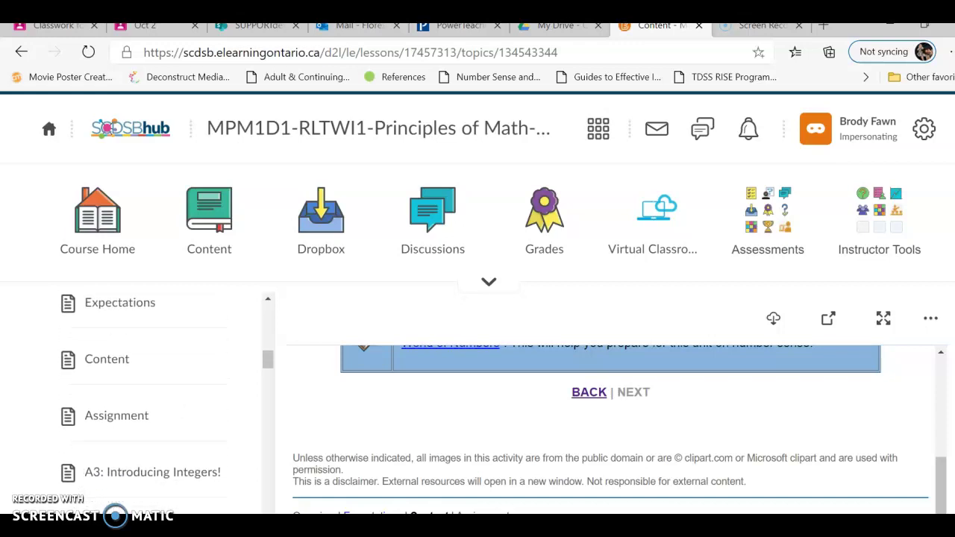
scroll(144, 403, down, 1)
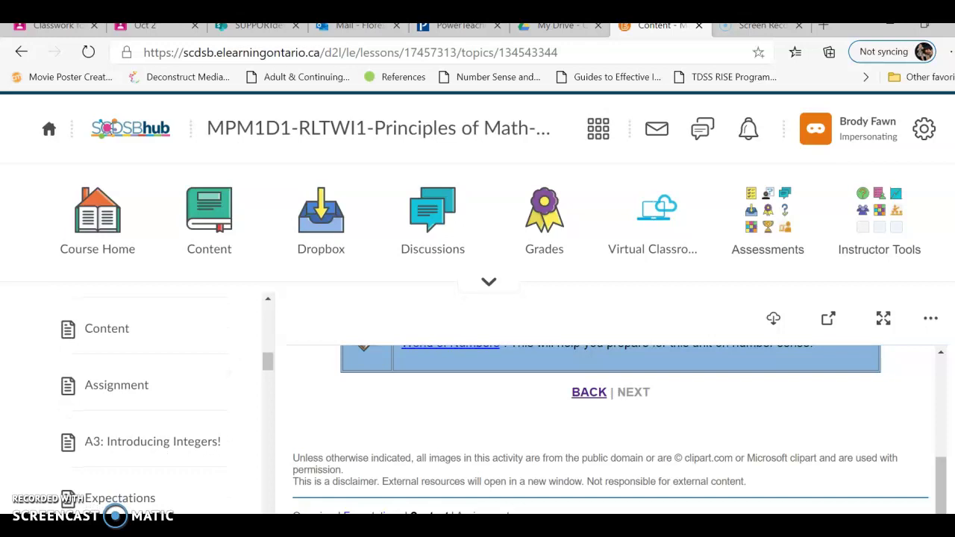
scroll(143, 403, down, 2)
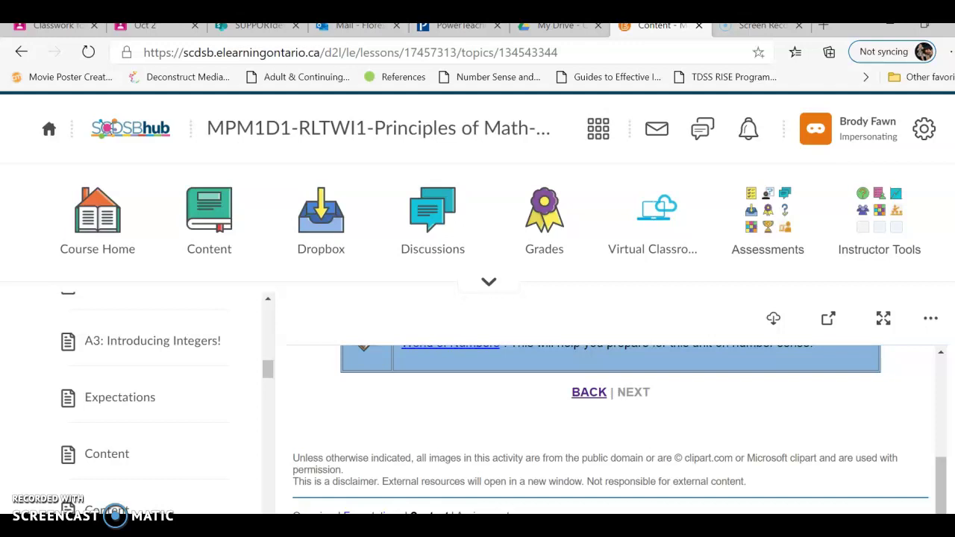
scroll(142, 395, down, 2)
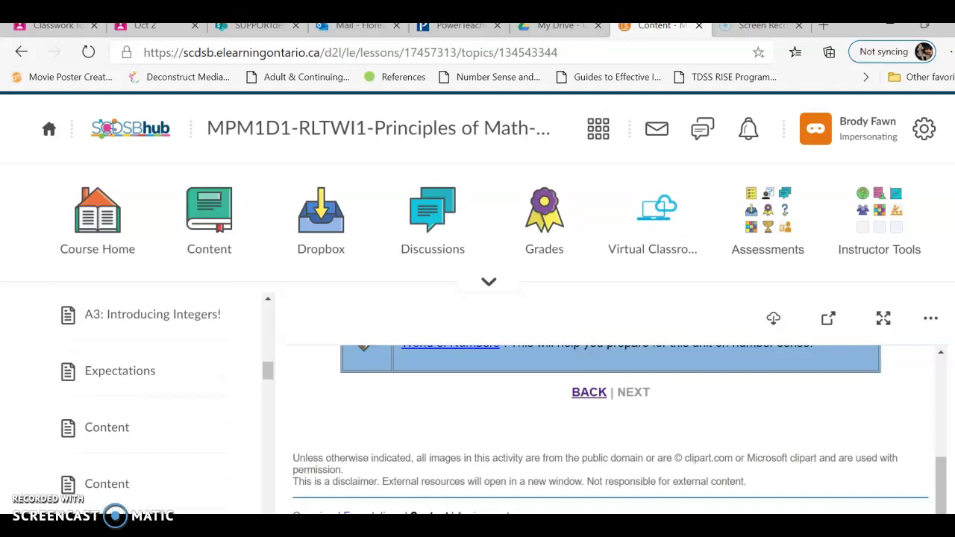
scroll(142, 396, up, 1)
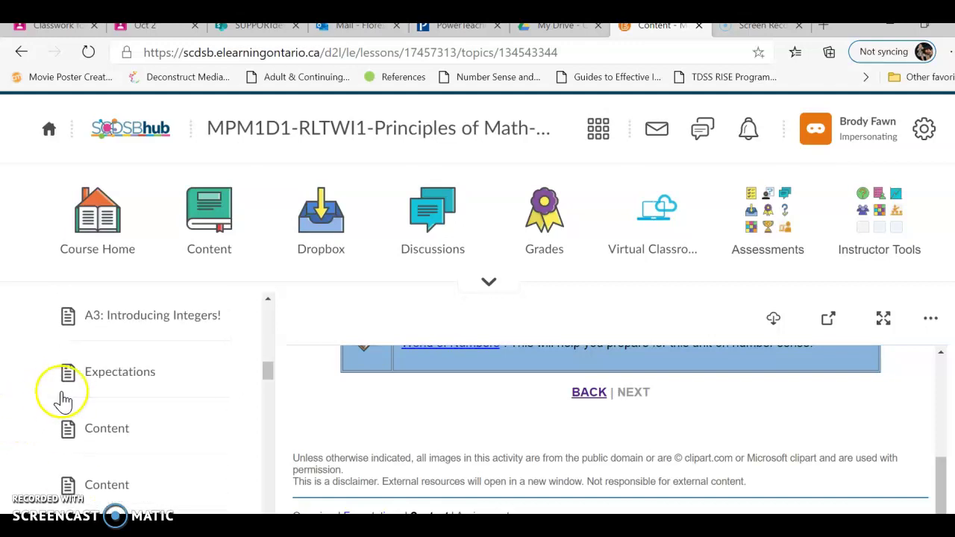
scroll(162, 456, down, 4)
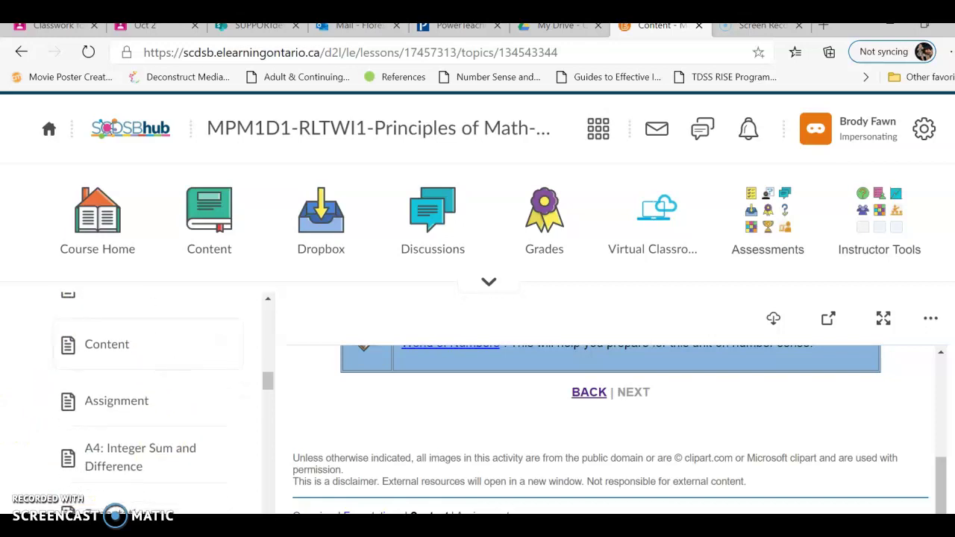
scroll(163, 403, up, 2)
scroll(163, 403, down, 1)
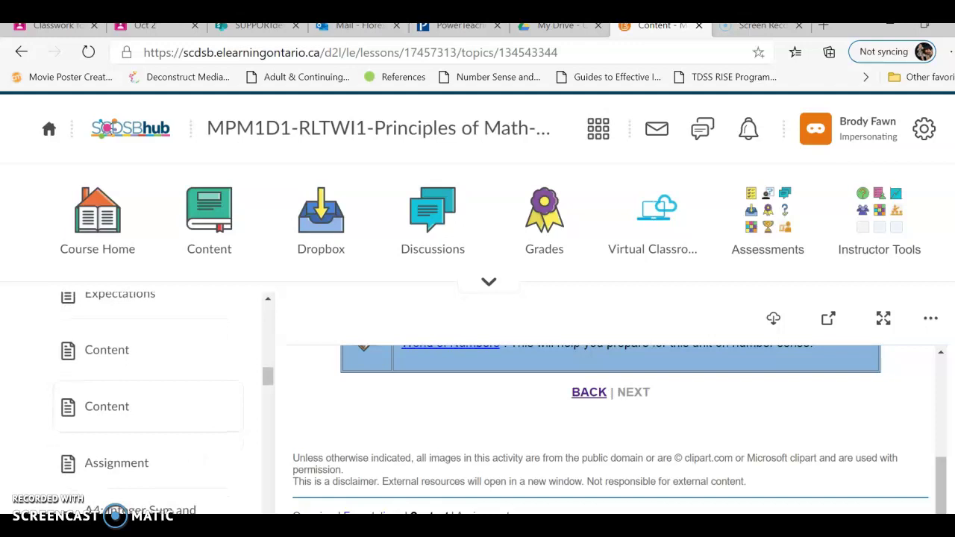
click(107, 470)
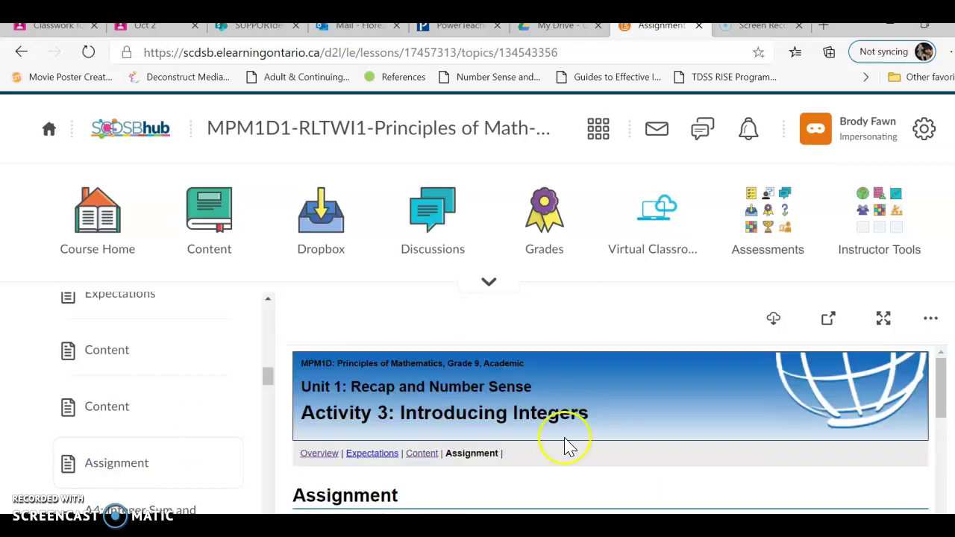
click(942, 385)
drag(942, 384, 921, 485)
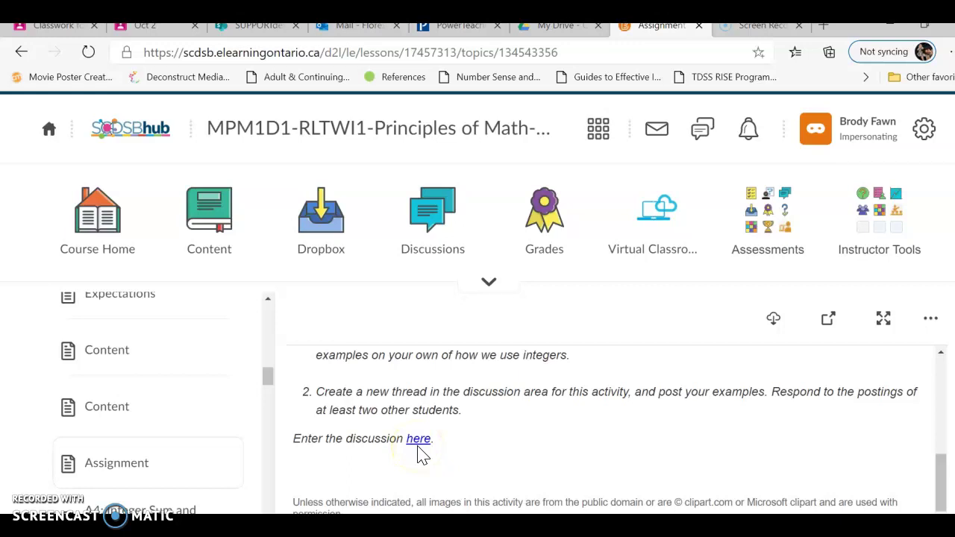
- Open the Assignment page of A4: Integer Sum and Difference, listed just before the A5 activity
drag(267, 380, 271, 410)
scroll(174, 379, down, 2)
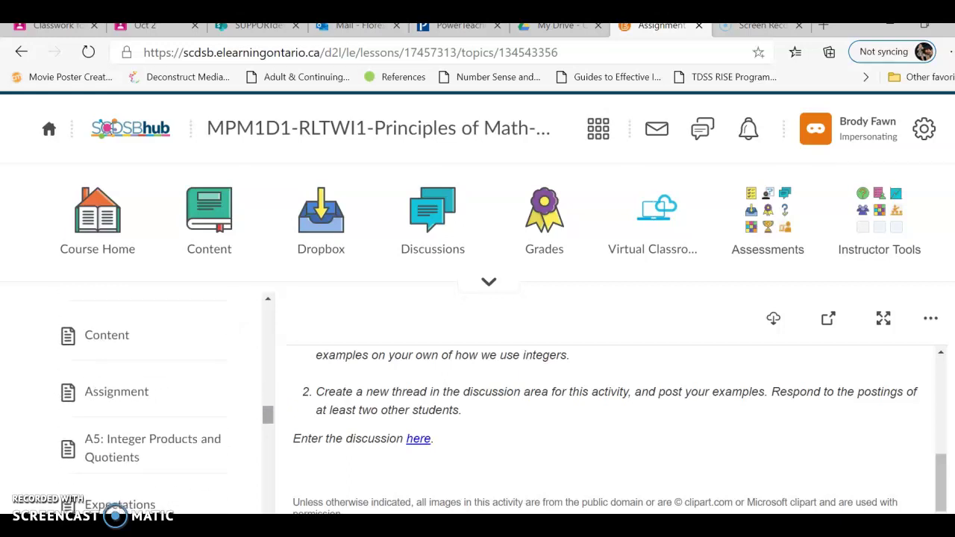
click(128, 397)
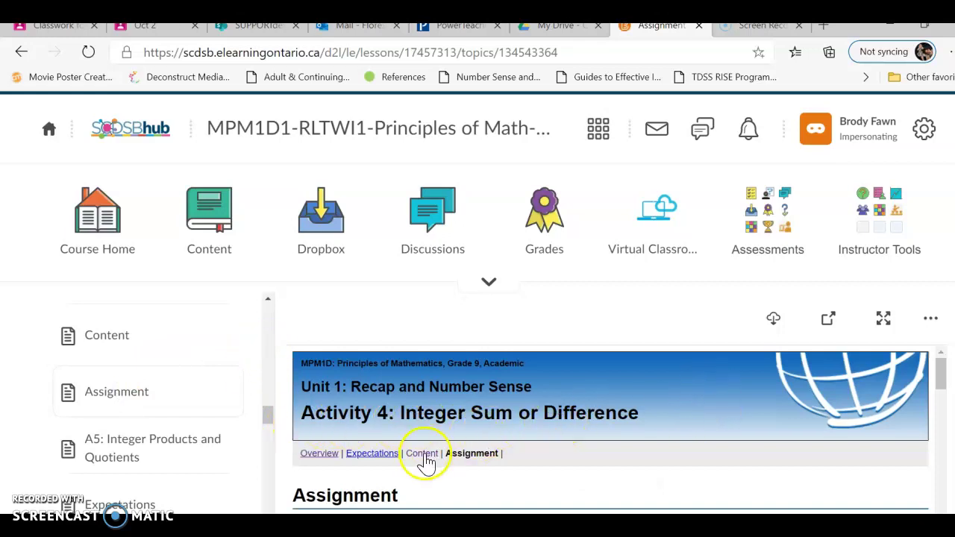
- Look over the Review questions and Answers link under Assignment 1 of Activity 4
scroll(545, 468, down, 10)
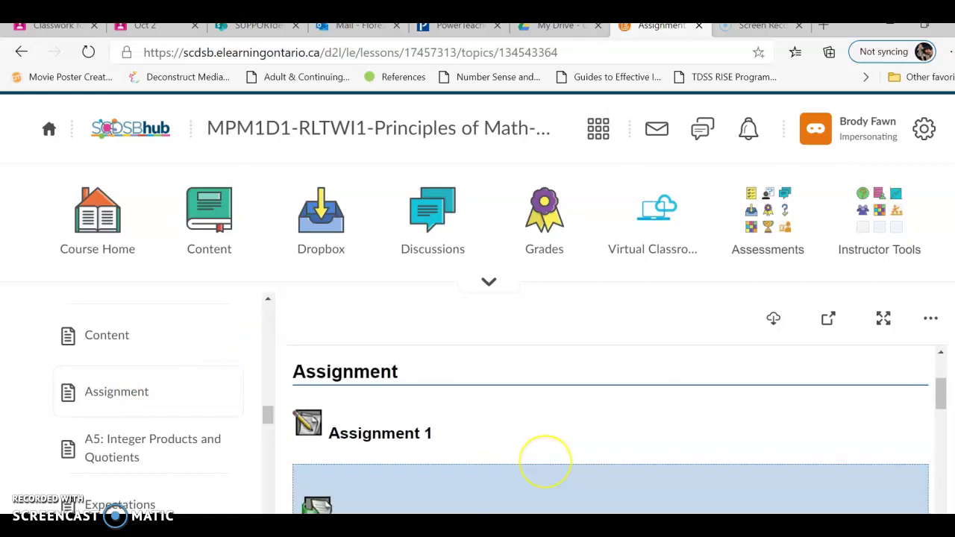
scroll(611, 430, up, 5)
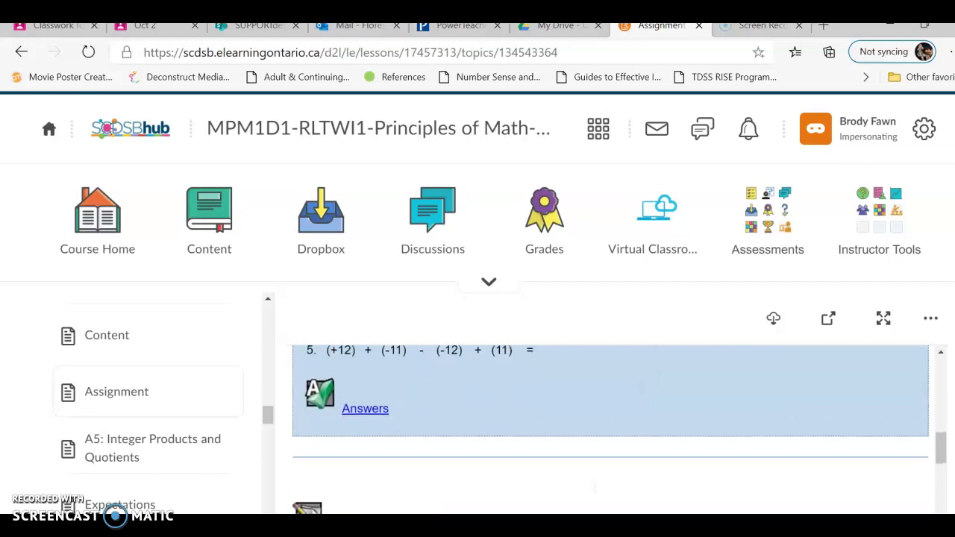
scroll(611, 430, down, 1)
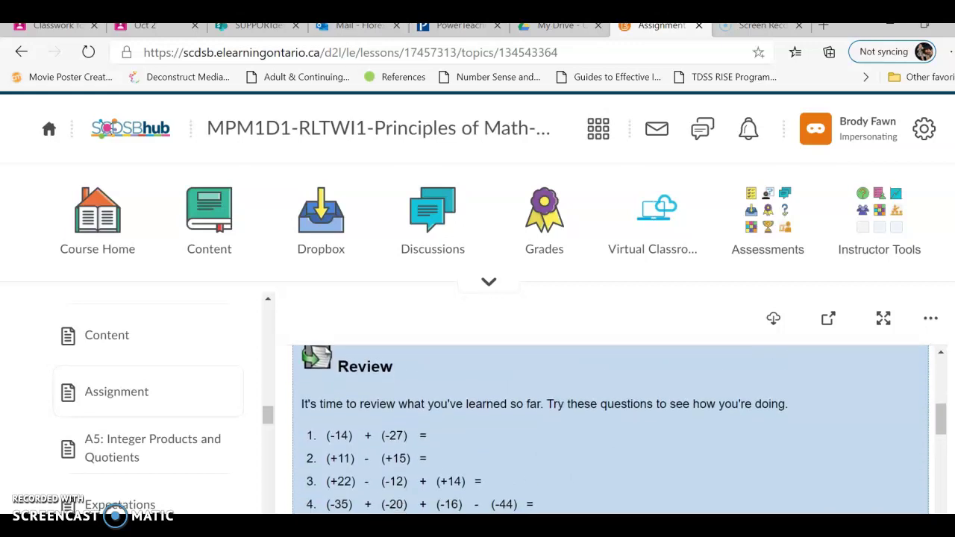
- Read the temperature scenario under Assignment 2 of Activity 4 and open its linked dropbox
scroll(610, 430, down, 5)
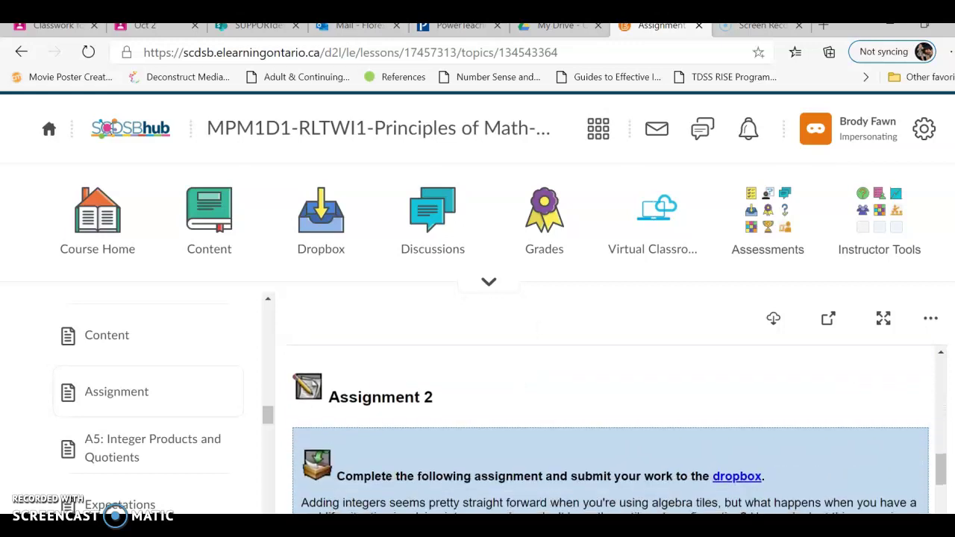
scroll(610, 430, down, 1)
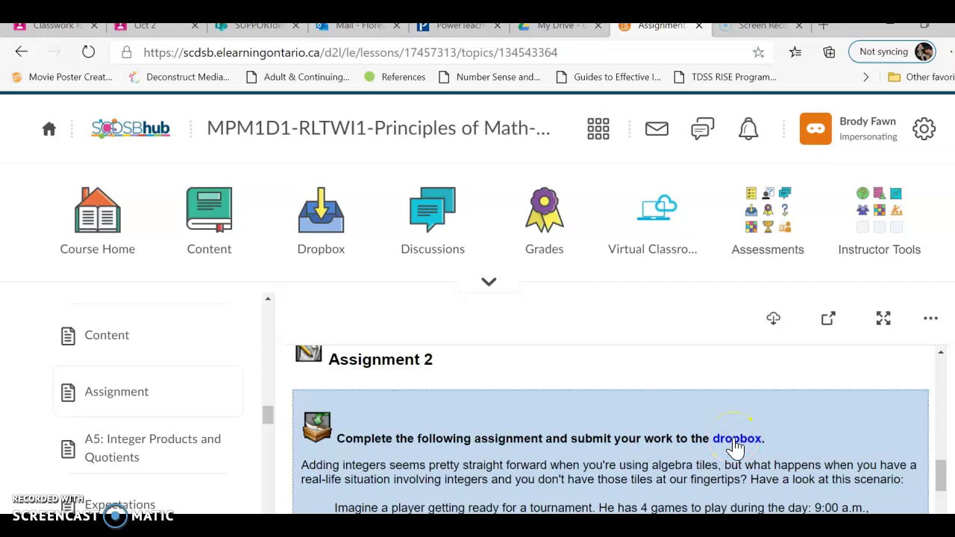
scroll(736, 446, down, 1)
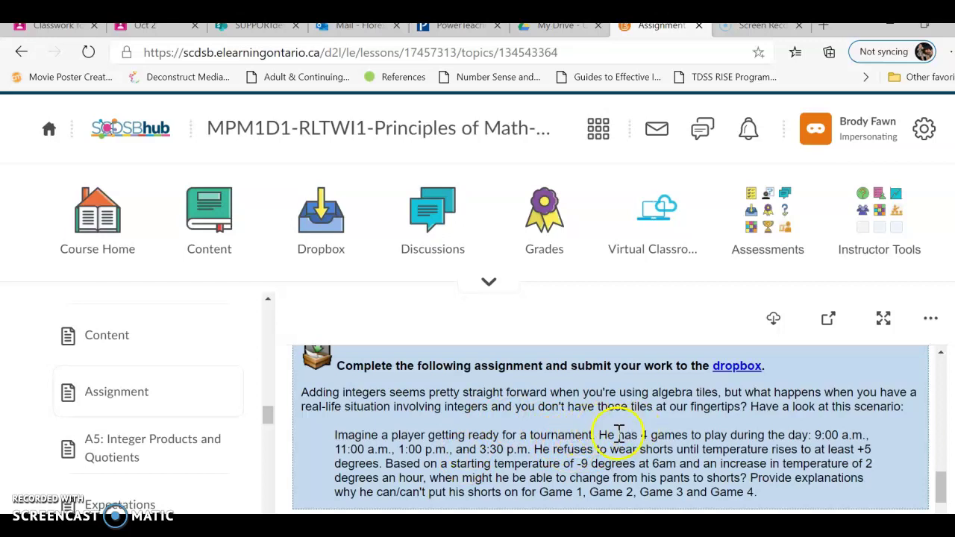
click(735, 371)
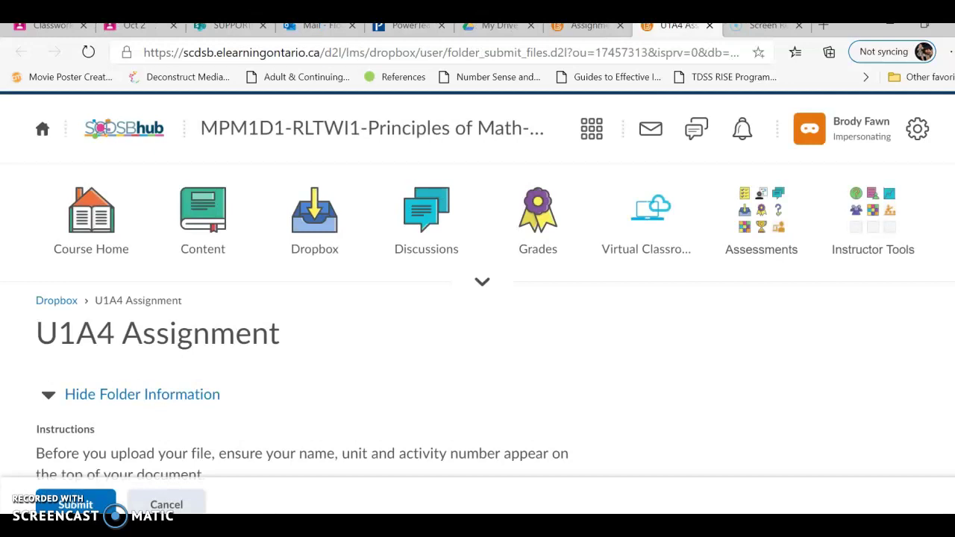
- Look over the instructions, file upload and comment options for submitting the U1A4 Assignment, and leave without submitting
scroll(478, 286, down, 5)
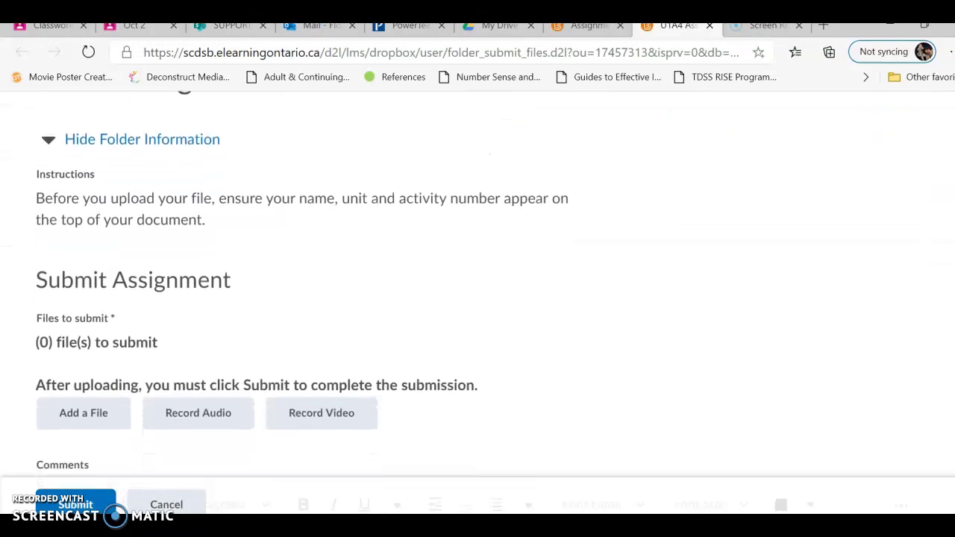
scroll(478, 285, down, 1)
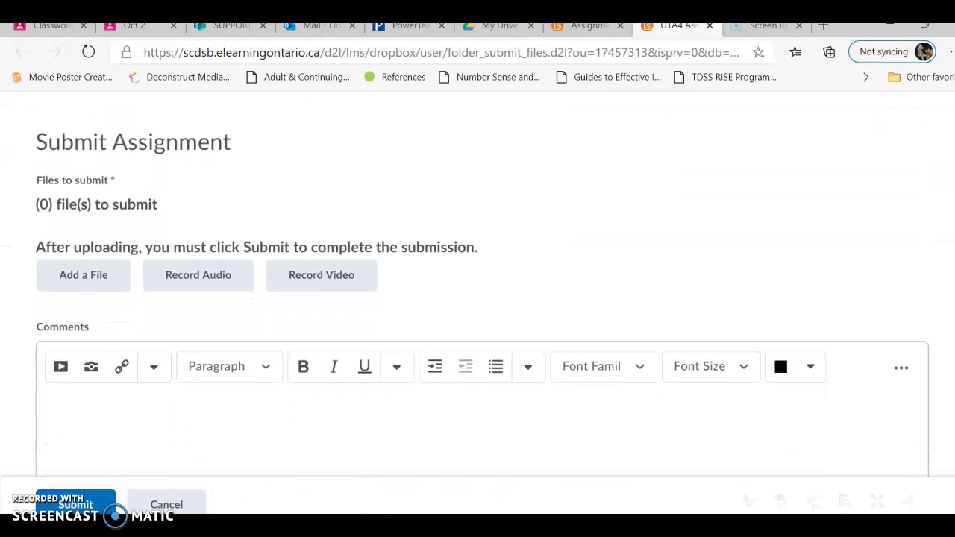
scroll(477, 285, down, 1)
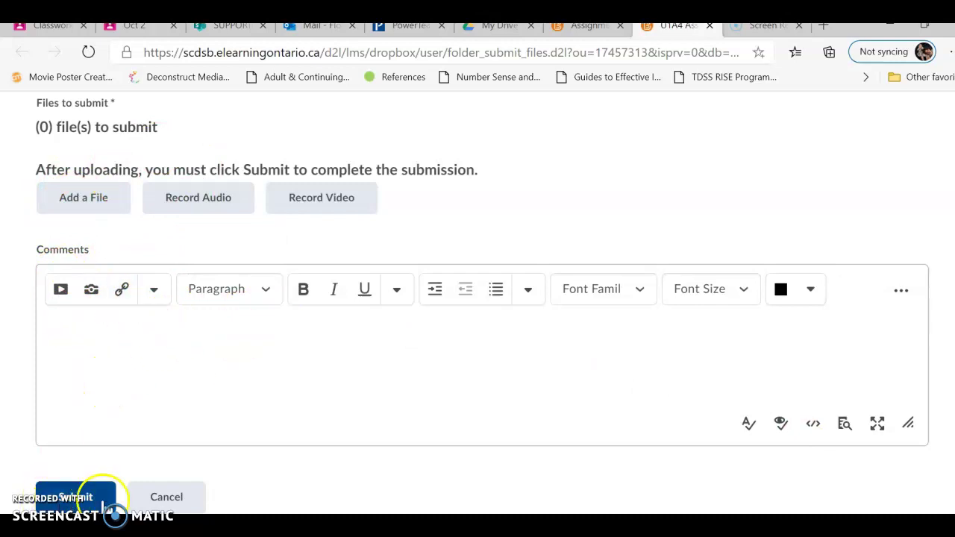
click(164, 498)
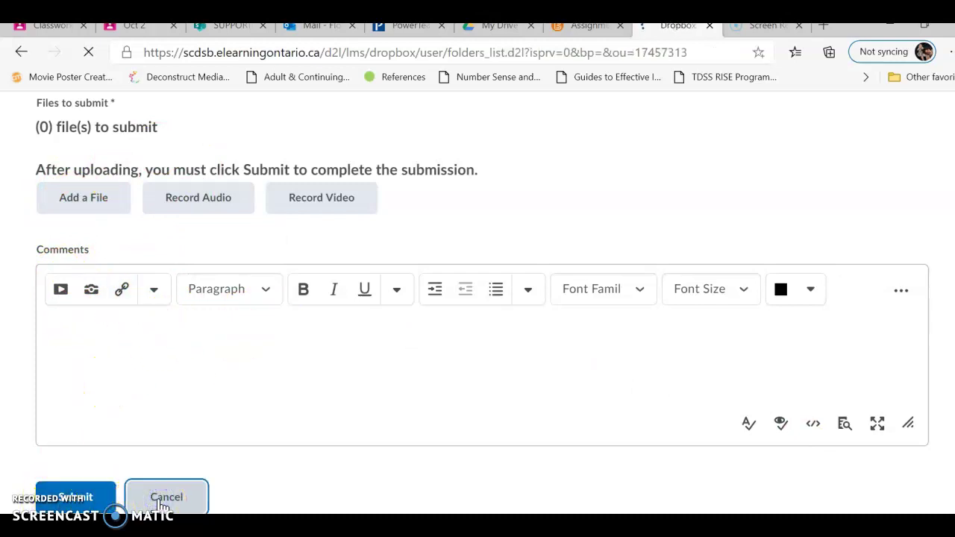
- Go to the course home page and glance over the Unit 1 - Test Outline news post
click(103, 218)
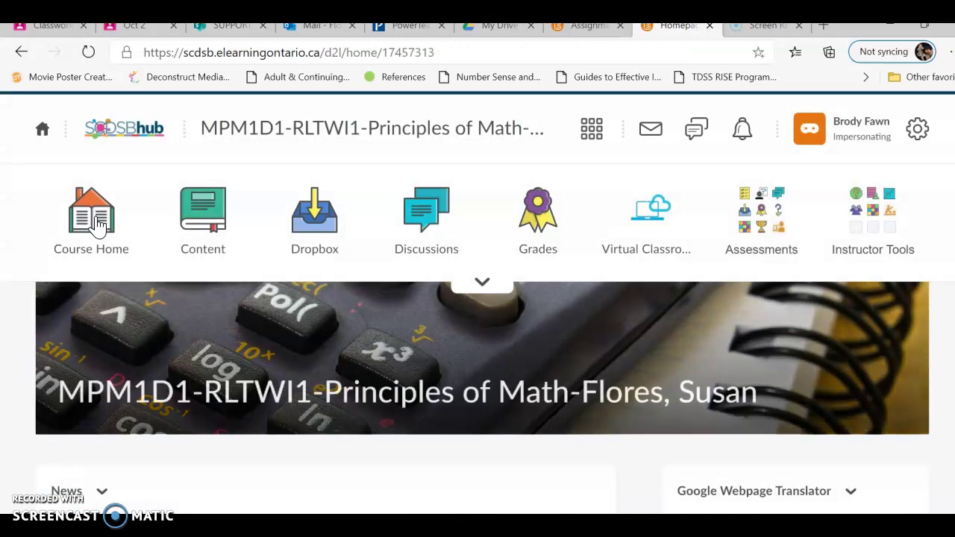
click(329, 237)
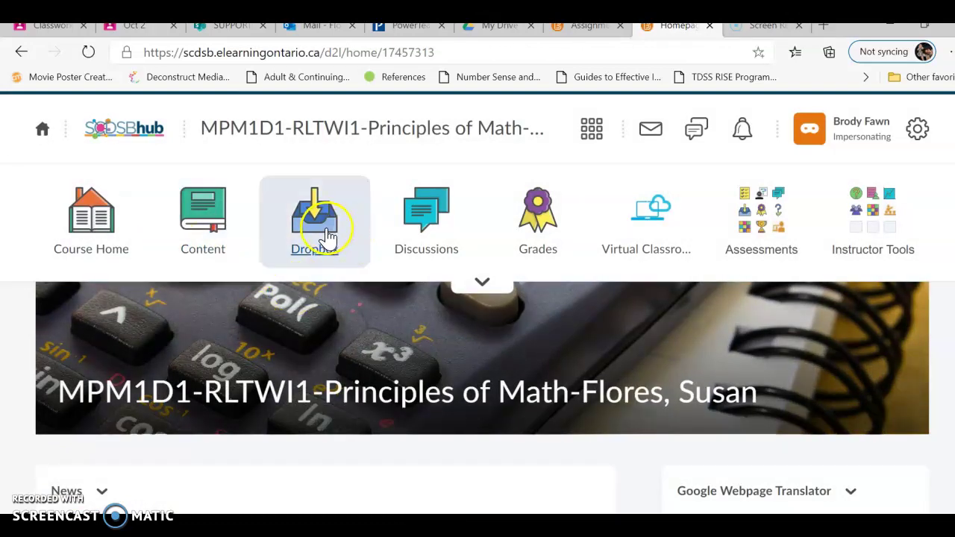
click(108, 239)
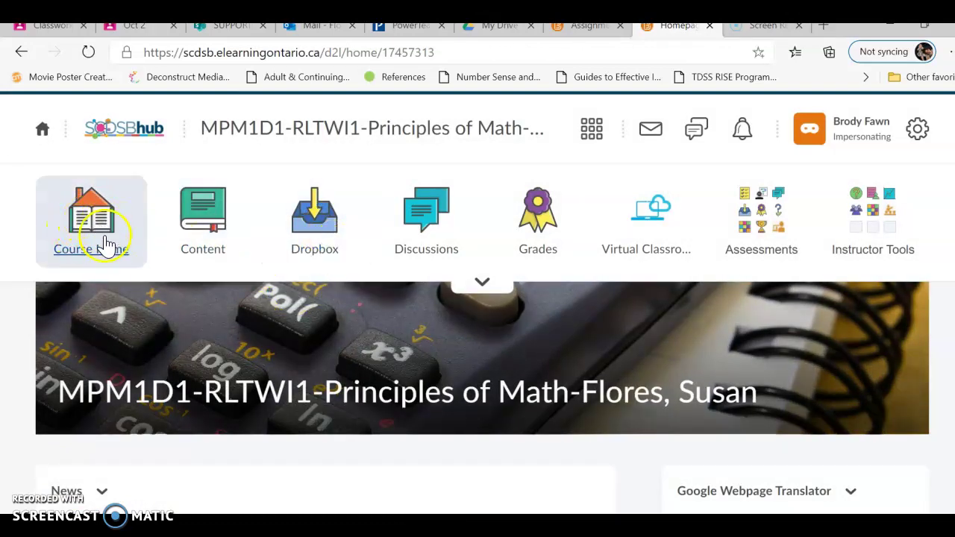
scroll(153, 360, down, 5)
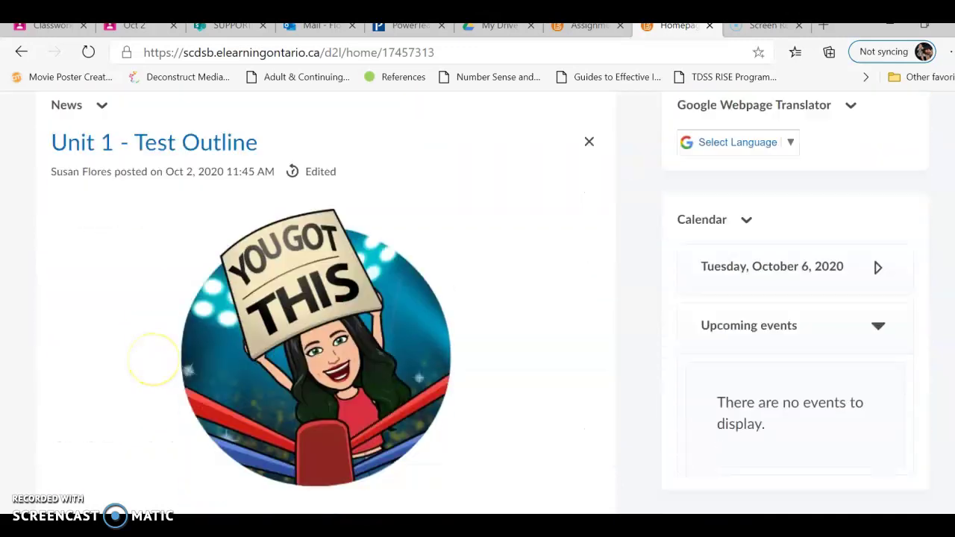
scroll(153, 359, up, 6)
- Open Unit 1: Recap and Number Sense in the course content and browse its list down to A6: Exponent Experts
click(203, 224)
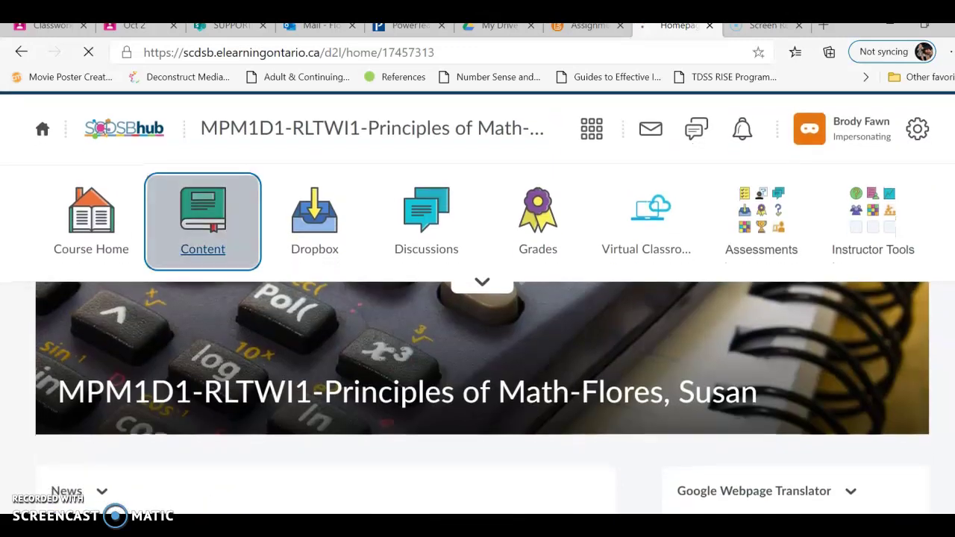
click(180, 230)
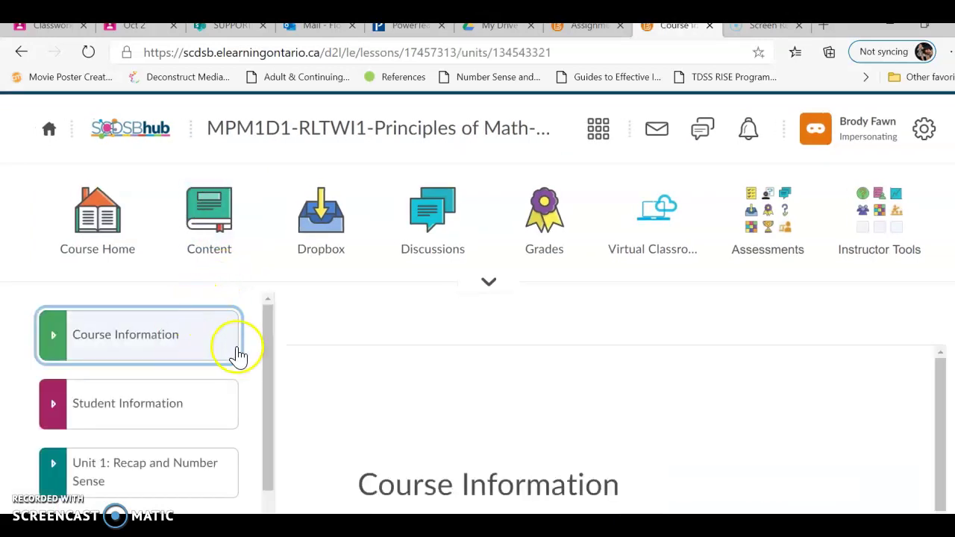
drag(265, 352, 265, 391)
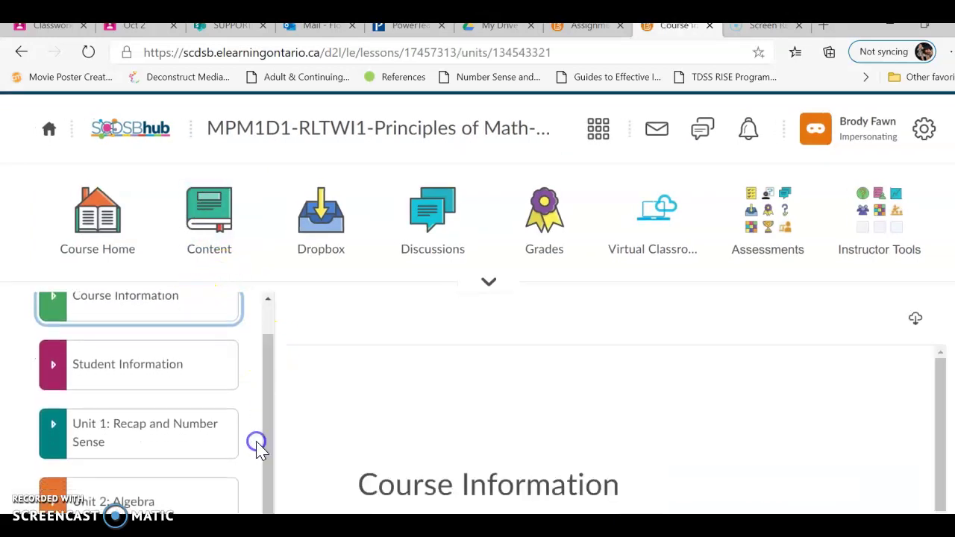
click(152, 432)
drag(265, 321, 270, 450)
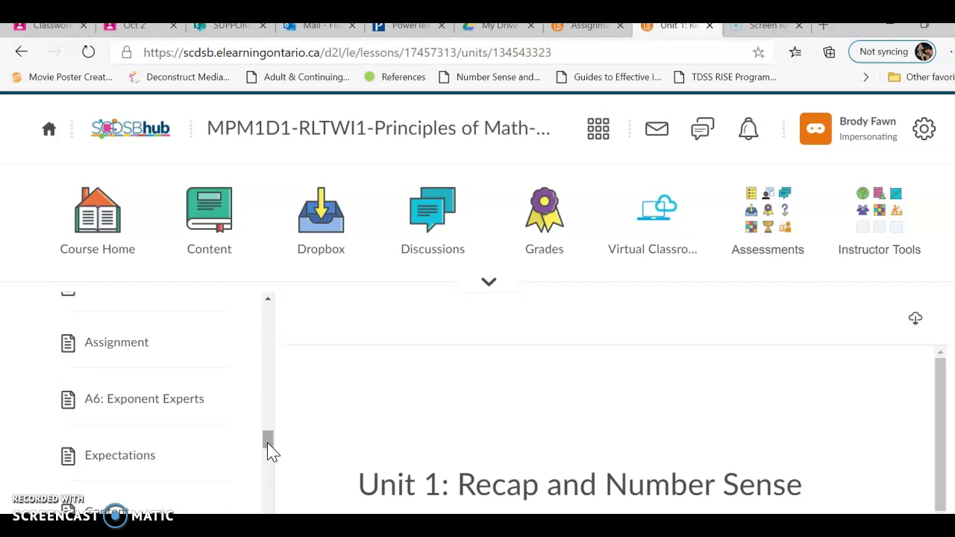
- Open the course discussions and look through the D2L How-to Videos topics from Video #2 down to Video #10
click(431, 233)
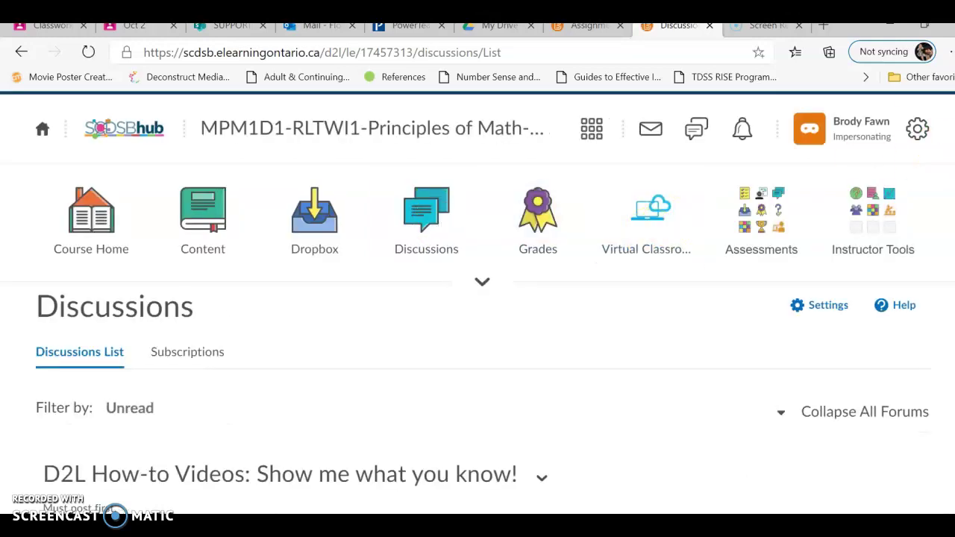
scroll(478, 303, down, 5)
scroll(477, 303, down, 2)
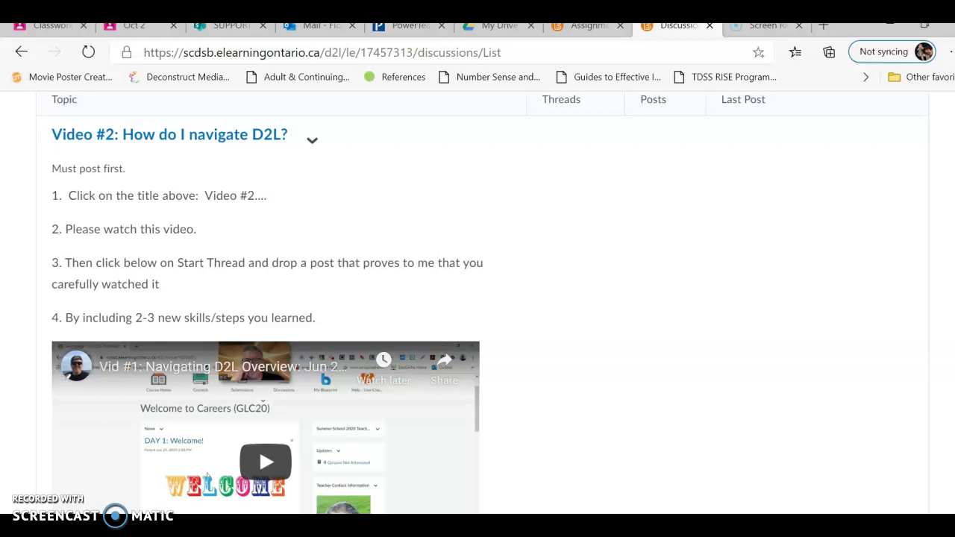
scroll(478, 303, down, 6)
scroll(477, 303, down, 6)
scroll(477, 303, down, 6)
scroll(477, 303, down, 1)
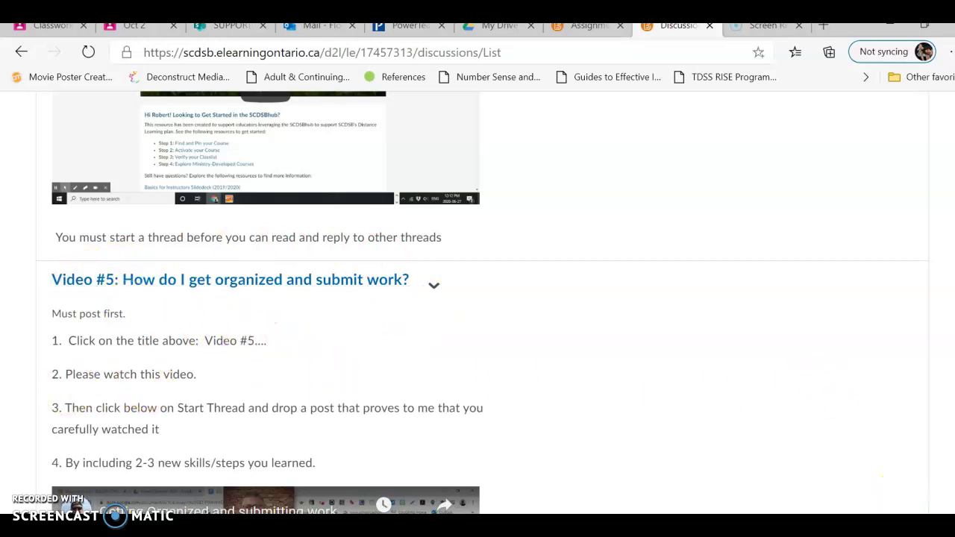
scroll(882, 475, down, 4)
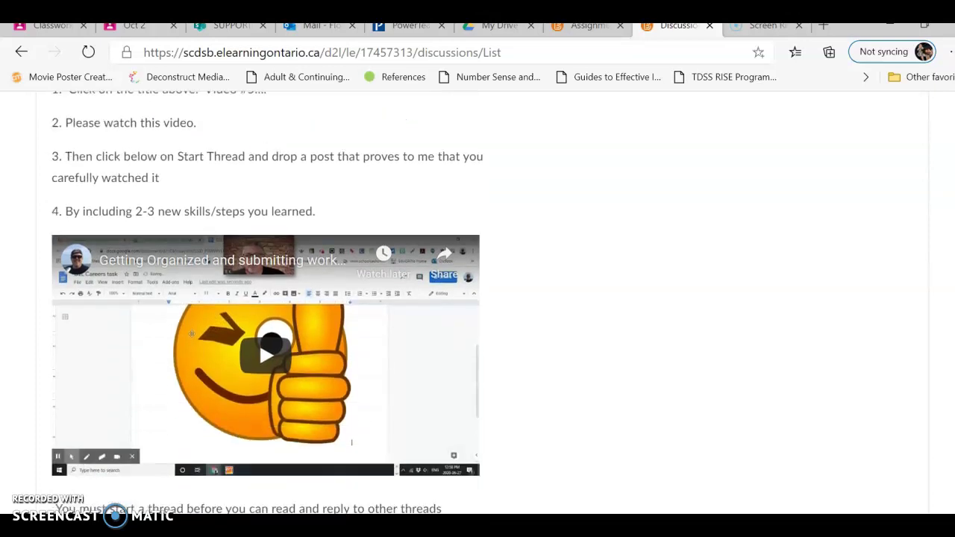
scroll(661, 452, down, 1)
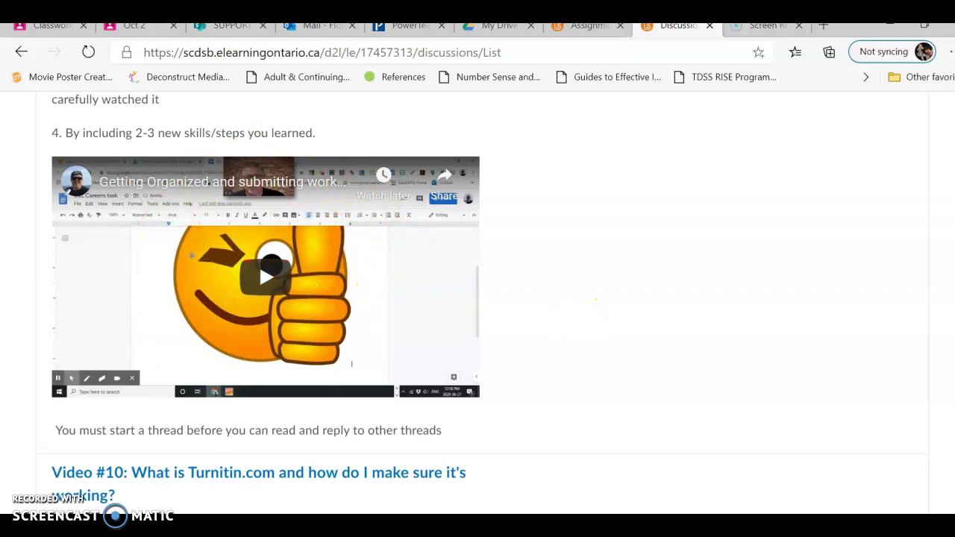
scroll(595, 299, up, 12)
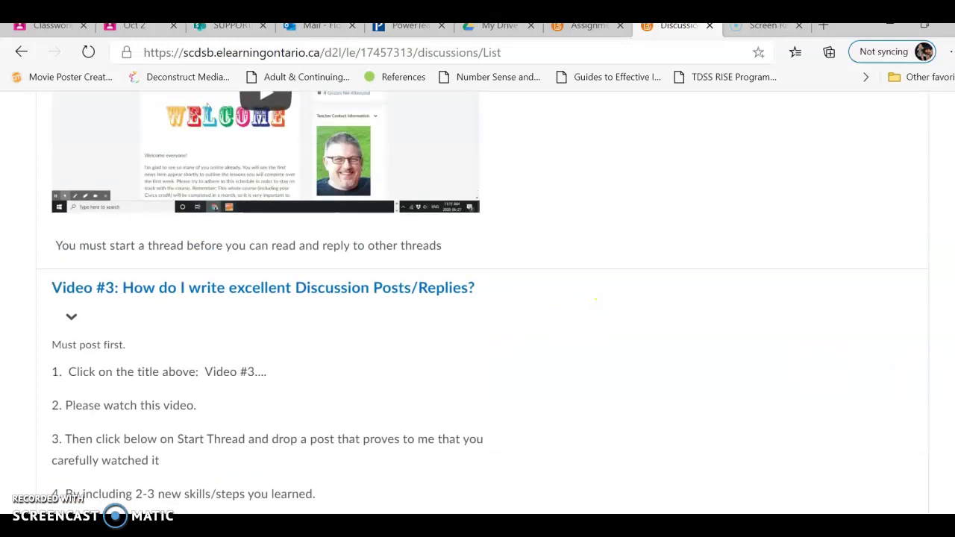